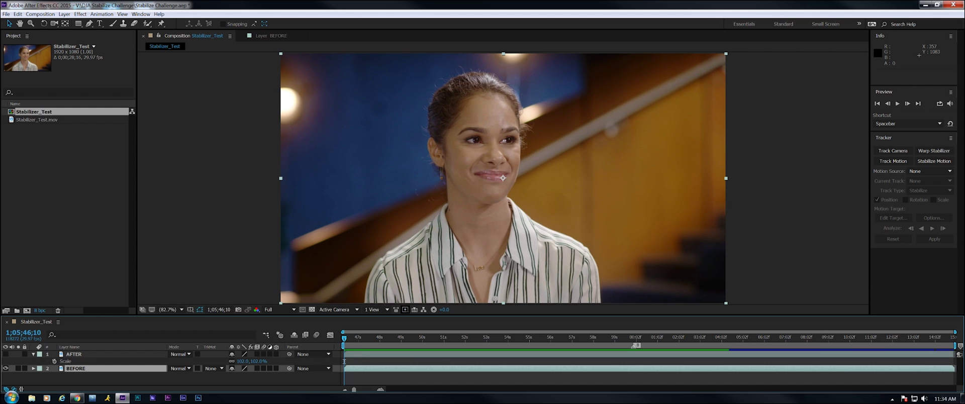
- Preview the existing stabilized composition, then return to the opening frame
{"action": "key", "text": "space"}
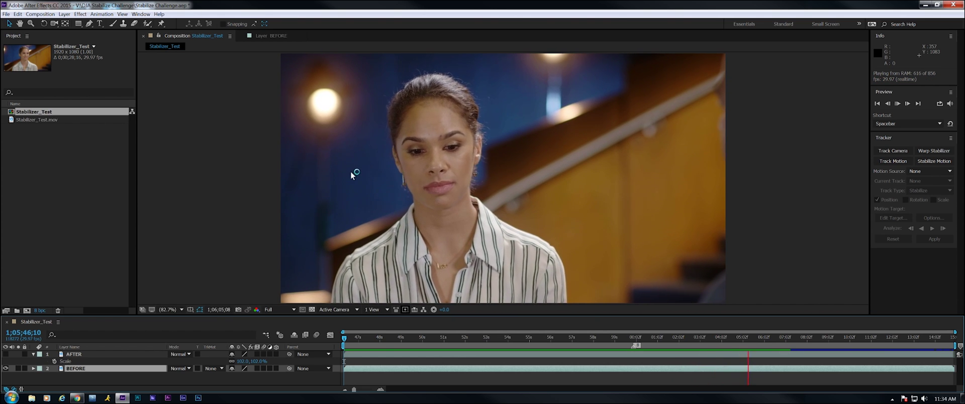
{"action": "key", "text": "space"}
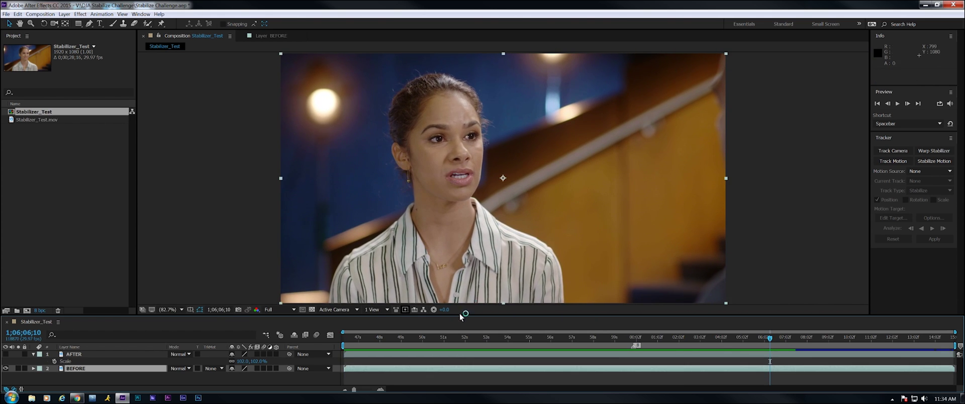
{"action": "left_click_drag", "start_coordinate": [417, 343], "coordinate": [337, 344]}
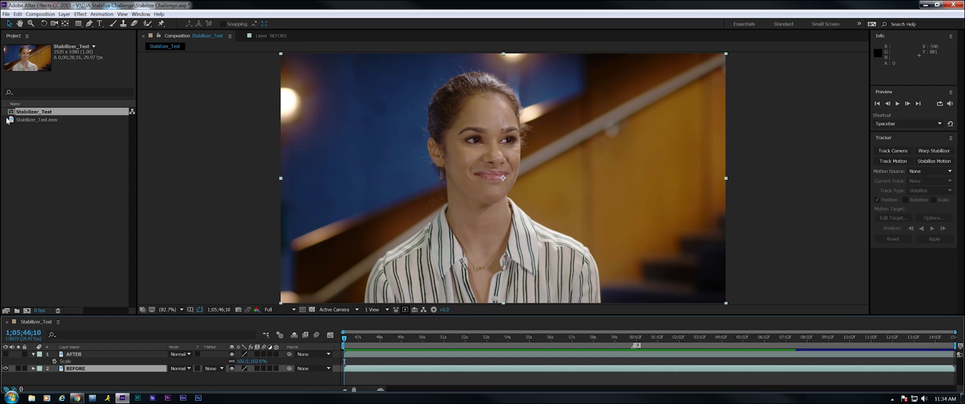
- Build the Stabilizer_Test 2 comp from Stabilizer_Test.mov, scrub it, and add a Stabilize Motion tracker
{"action": "left_click_drag", "start_coordinate": [12, 121], "coordinate": [17, 232]}
{"action": "left_click_drag", "start_coordinate": [23, 299], "coordinate": [27, 311]}
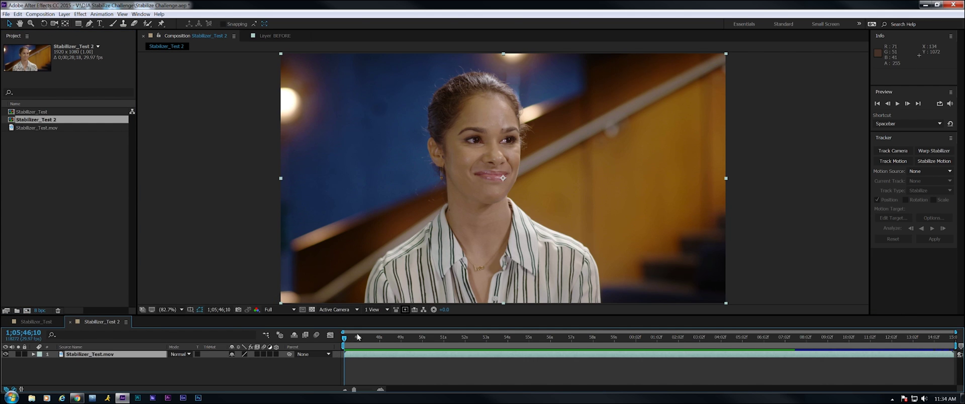
{"action": "left_click_drag", "start_coordinate": [358, 337], "coordinate": [346, 354]}
{"action": "left_click", "coordinate": [936, 159]}
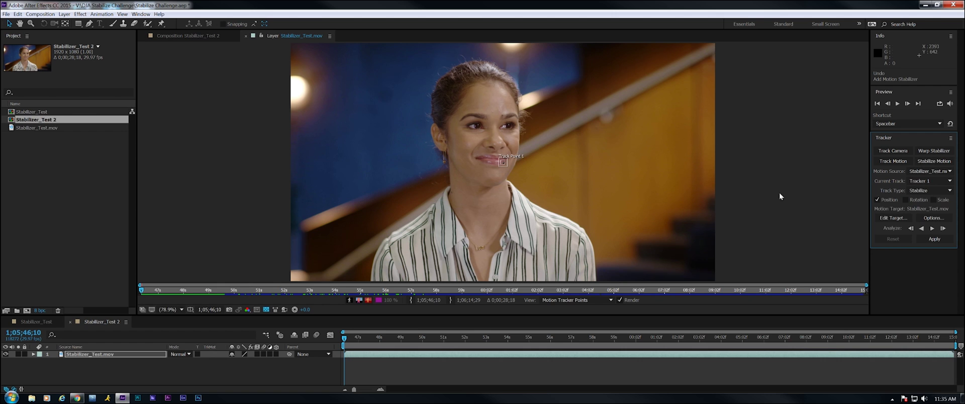
- From the last frame, track Track Point 1 on the background lamp backward and apply it in X and Y
{"action": "left_click_drag", "start_coordinate": [373, 344], "coordinate": [953, 344]}
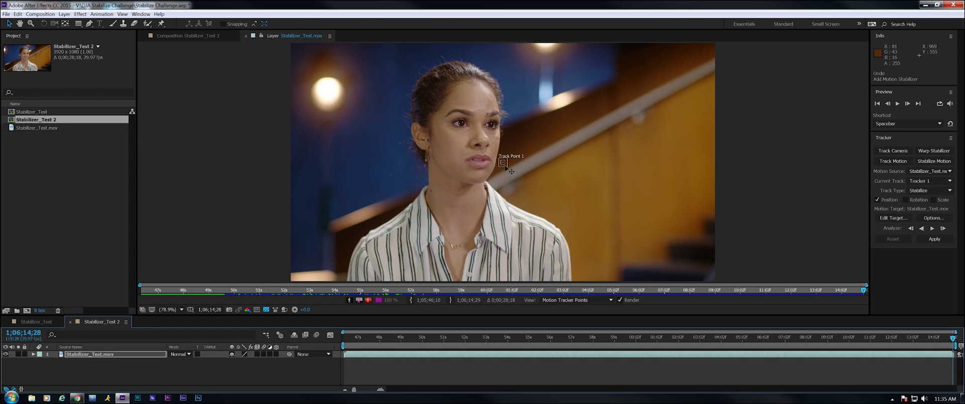
{"action": "left_click_drag", "start_coordinate": [507, 169], "coordinate": [353, 118]}
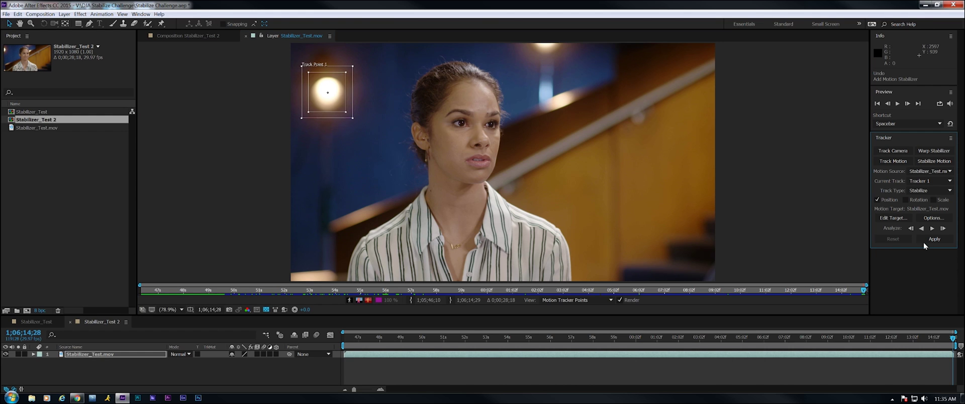
{"action": "left_click", "coordinate": [922, 228]}
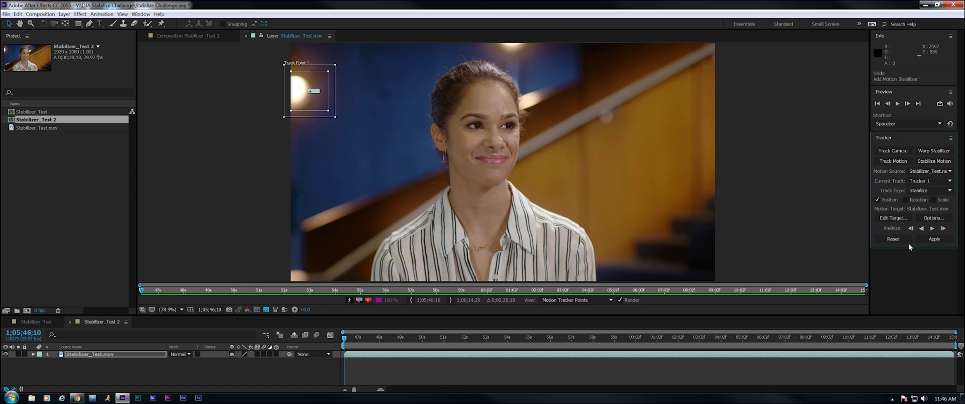
{"action": "left_click", "coordinate": [935, 239]}
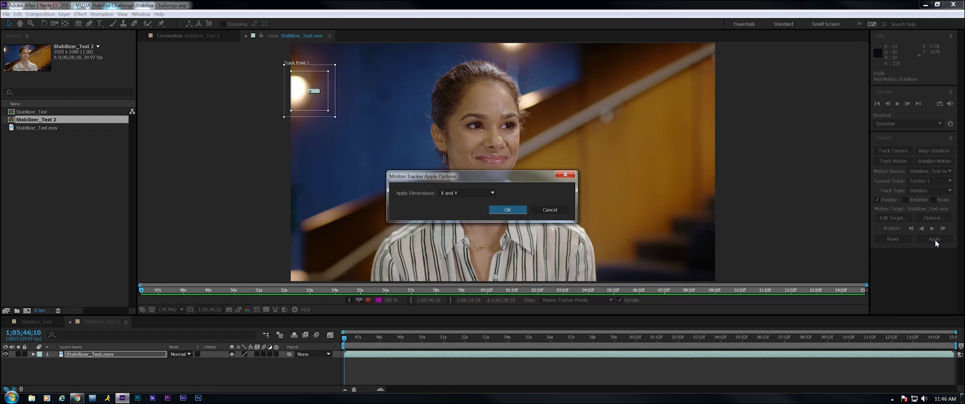
{"action": "left_click", "coordinate": [508, 210]}
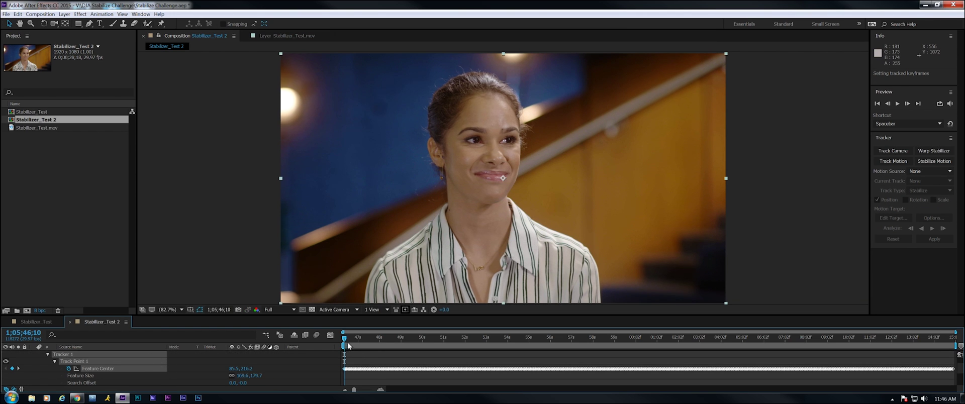
{"action": "left_click_drag", "start_coordinate": [348, 345], "coordinate": [325, 340]}
{"action": "key", "text": "space"}
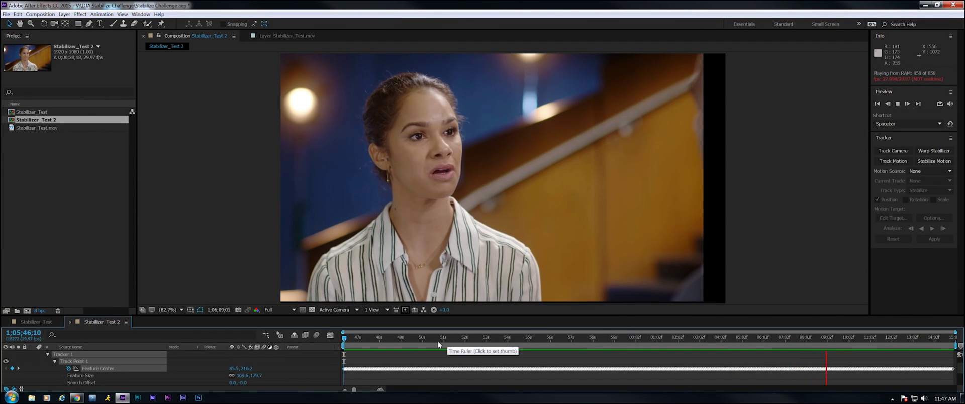
{"action": "key", "text": "space"}
{"action": "left_click_drag", "start_coordinate": [343, 338], "coordinate": [456, 361]}
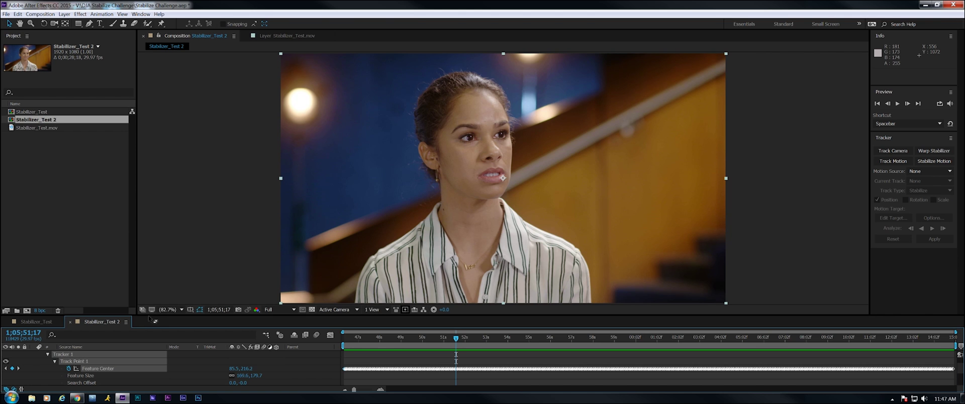
{"action": "left_click_drag", "start_coordinate": [149, 317], "coordinate": [151, 272]}
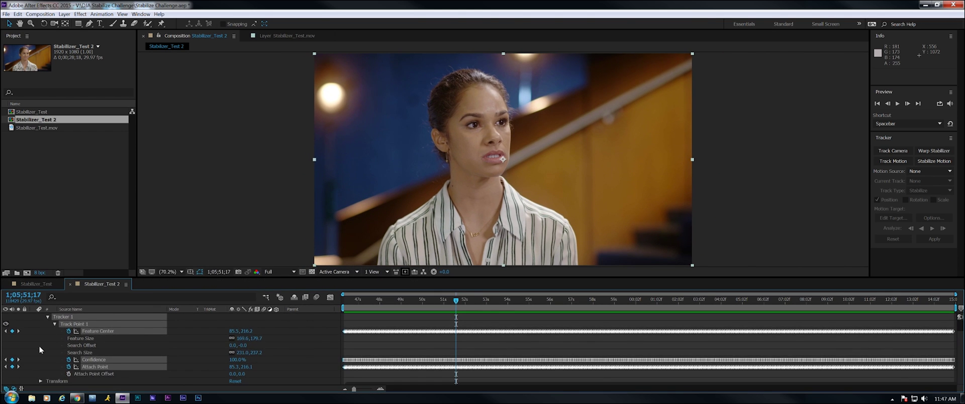
- Keyframe the layer's Position from X 960 to 1080 at a later frame, then select both keyframes
{"action": "scroll", "coordinate": [38, 345], "scroll_direction": "up", "scroll_amount": 1}
{"action": "left_click", "coordinate": [40, 324]}
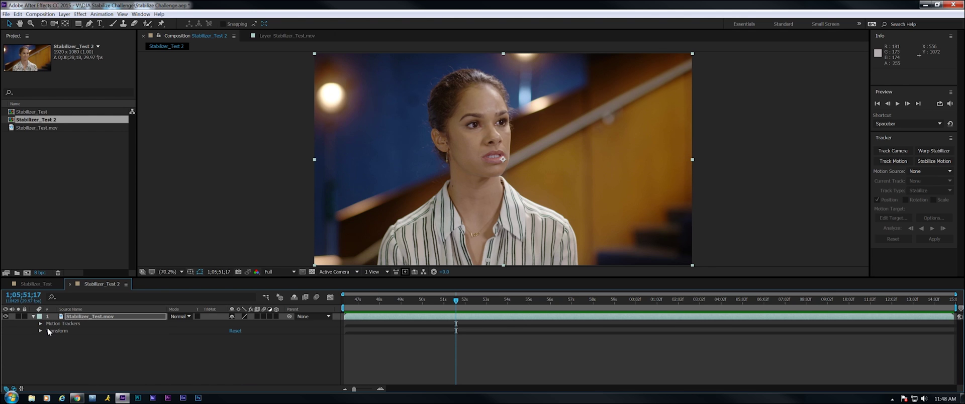
{"action": "left_click", "coordinate": [80, 318]}
{"action": "key", "text": "p"}
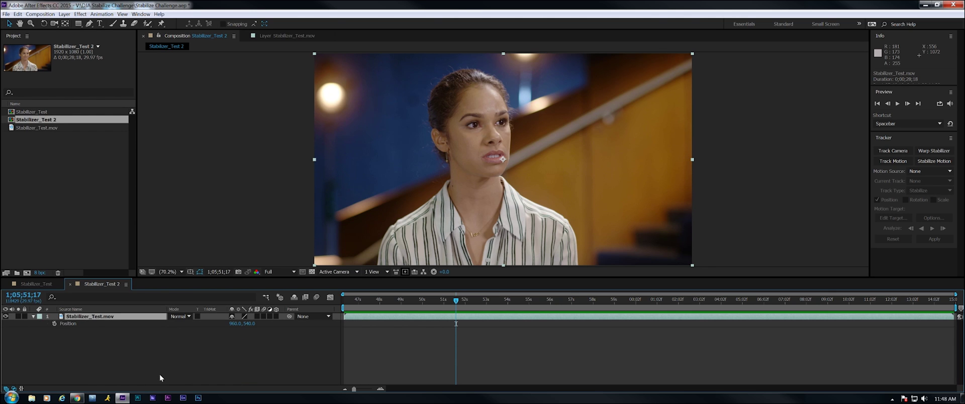
{"action": "left_click", "coordinate": [54, 324]}
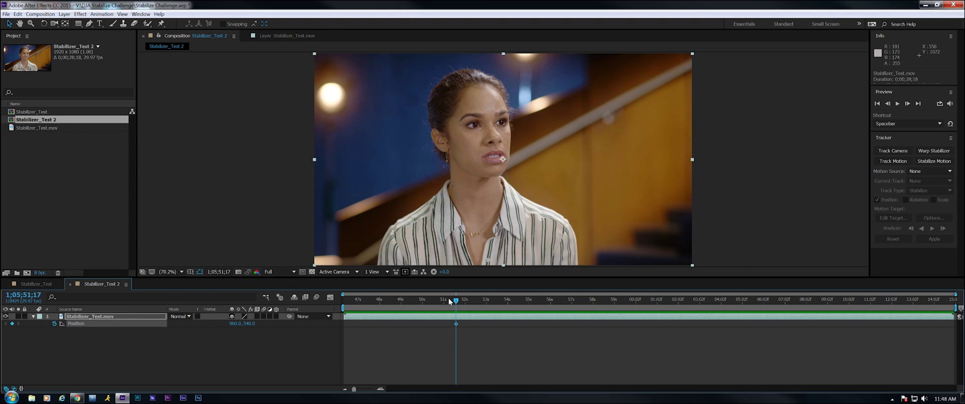
{"action": "left_click_drag", "start_coordinate": [456, 302], "coordinate": [629, 331]}
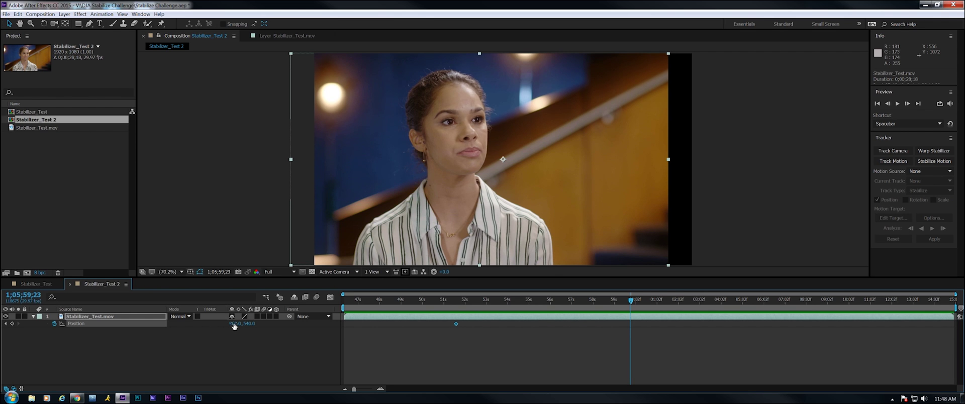
{"action": "left_click_drag", "start_coordinate": [233, 327], "coordinate": [294, 335]}
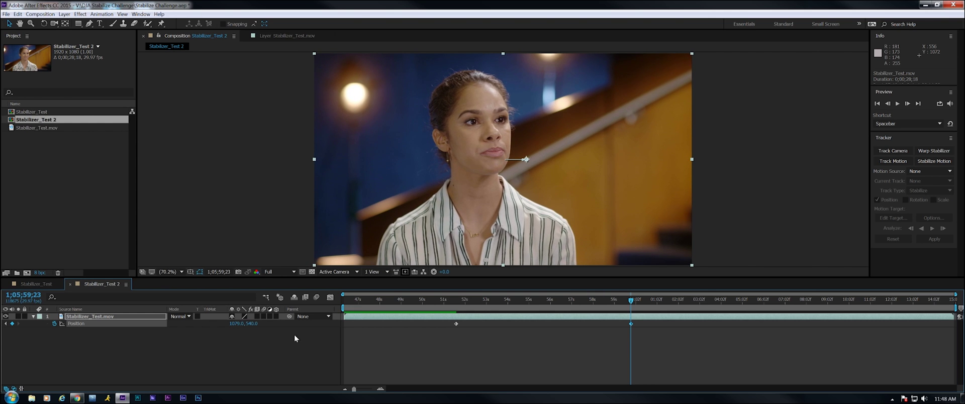
{"action": "left_click_drag", "start_coordinate": [439, 324], "coordinate": [646, 321]}
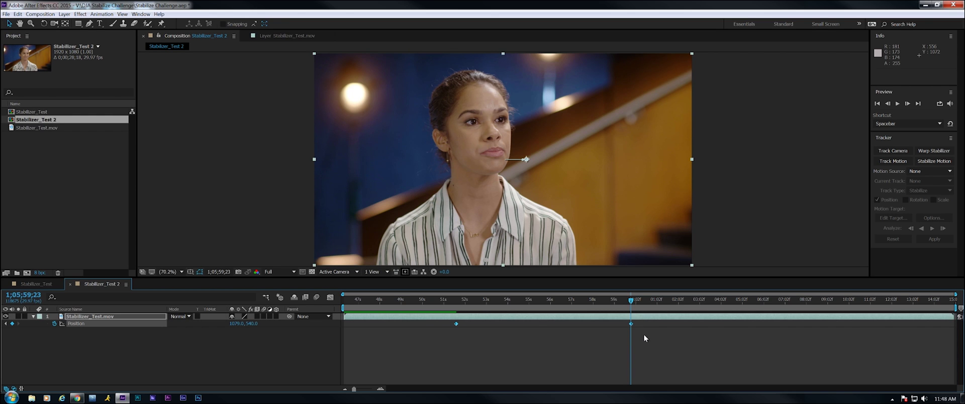
- Ease the Position keyframes, set X to 991.1 at an earlier frame, and add another keyframe later
{"action": "key", "text": "F9"}
{"action": "left_click", "coordinate": [451, 302]}
{"action": "left_click_drag", "start_coordinate": [451, 332], "coordinate": [502, 338]}
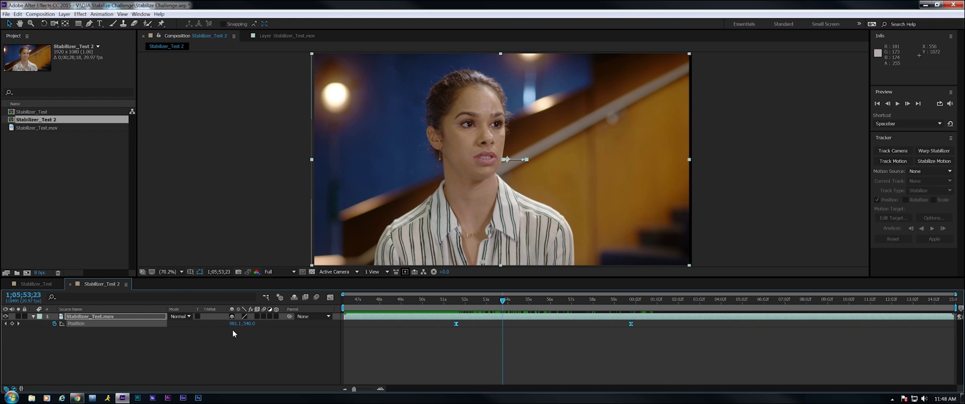
{"action": "left_click_drag", "start_coordinate": [232, 324], "coordinate": [240, 328]}
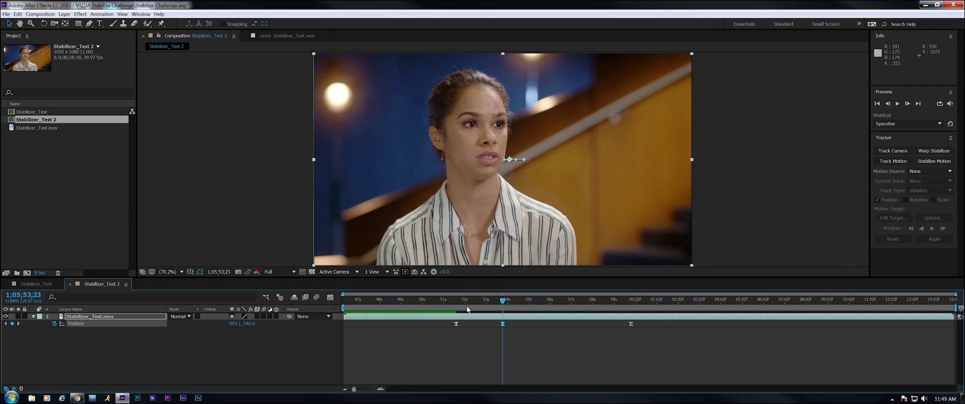
{"action": "left_click_drag", "start_coordinate": [481, 299], "coordinate": [514, 330]}
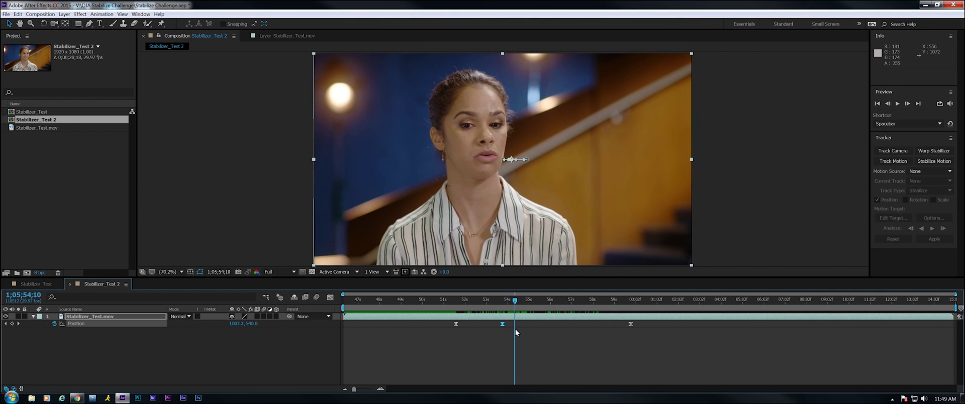
{"action": "left_click_drag", "start_coordinate": [515, 329], "coordinate": [544, 330]}
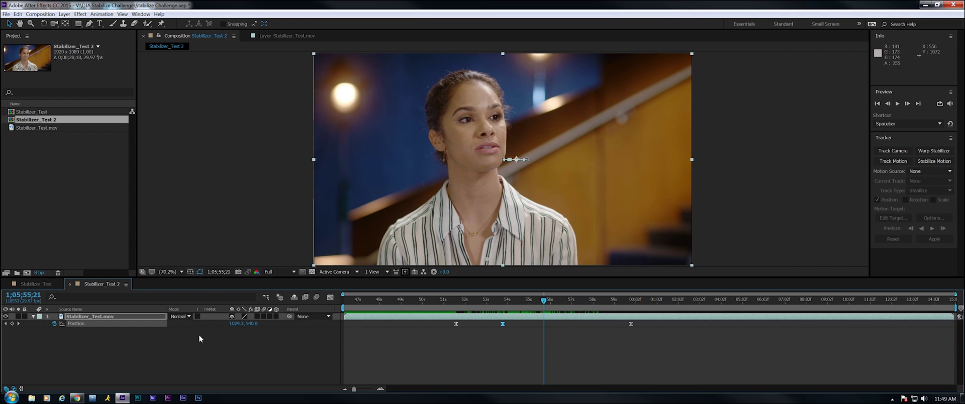
{"action": "left_click", "coordinate": [12, 324]}
- Shift the layer left to X 1058.1, then to about 1054 at the next drifting frame
{"action": "left_click_drag", "start_coordinate": [545, 301], "coordinate": [592, 321]}
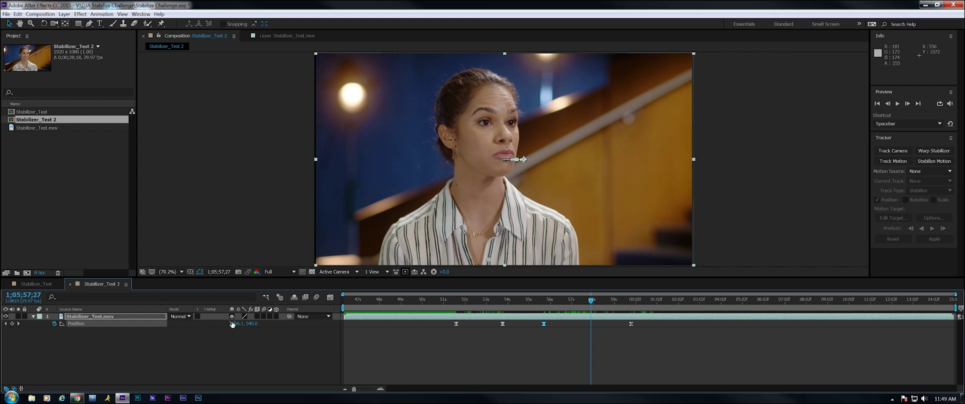
{"action": "left_click_drag", "start_coordinate": [236, 327], "coordinate": [233, 327]}
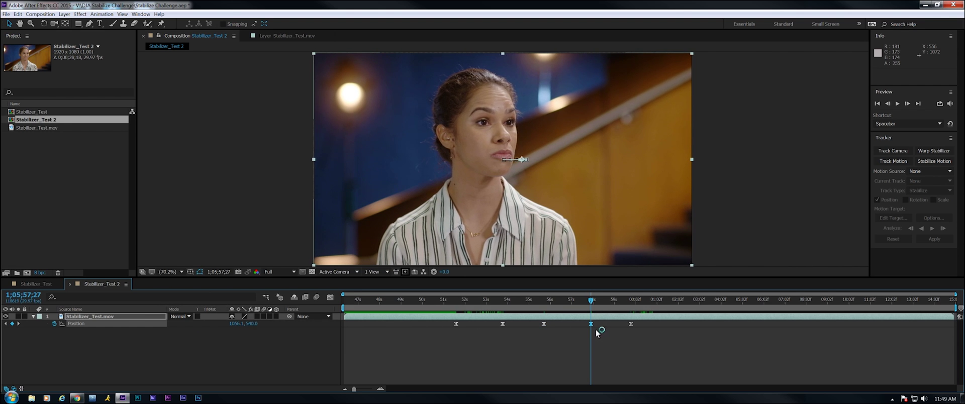
{"action": "left_click_drag", "start_coordinate": [593, 300], "coordinate": [706, 333]}
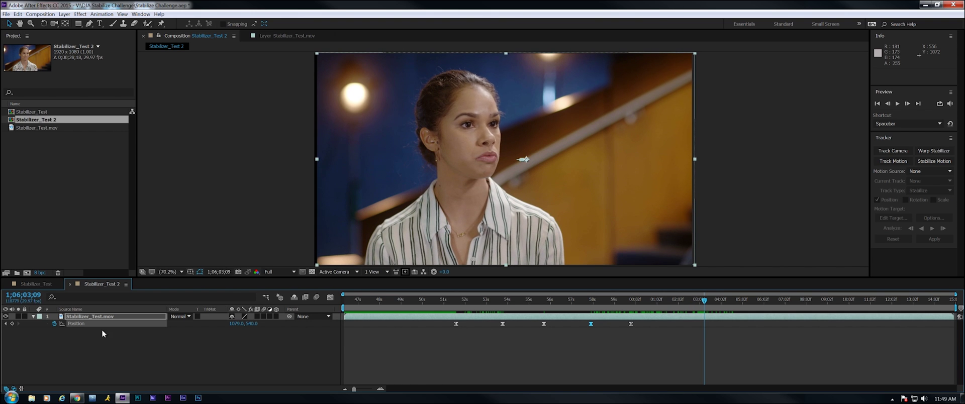
{"action": "left_click_drag", "start_coordinate": [238, 326], "coordinate": [230, 327]}
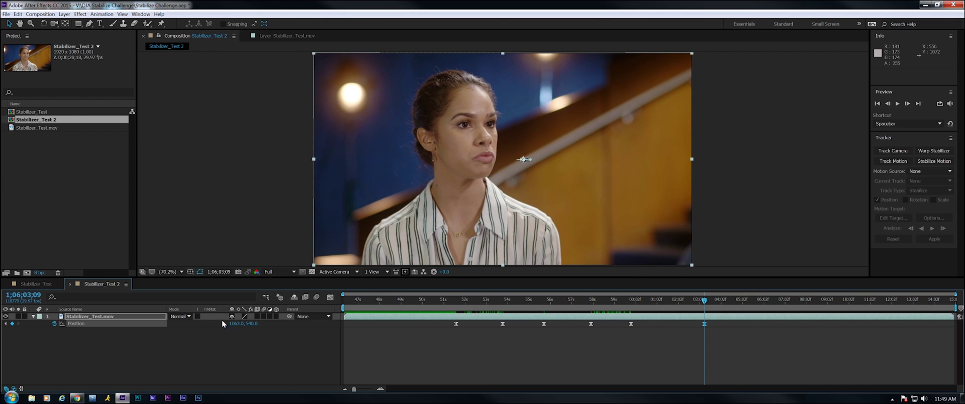
{"action": "left_click_drag", "start_coordinate": [235, 326], "coordinate": [236, 327]}
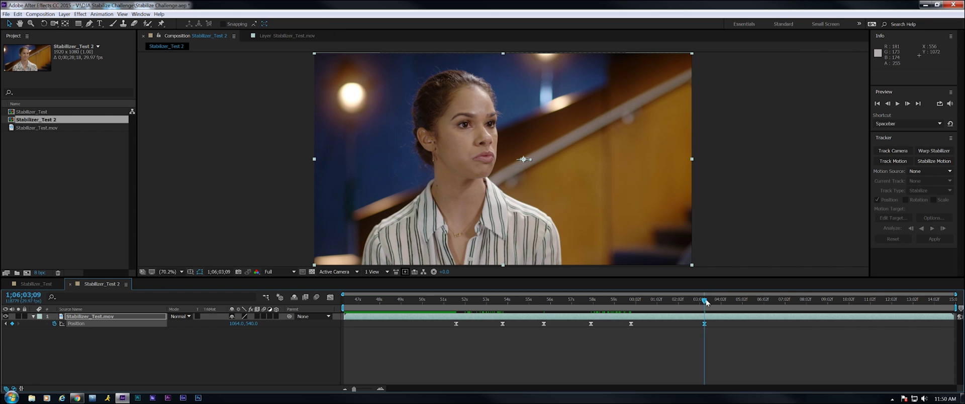
- Keyframe Position 1056, 540 at 1;06;07;07, dismiss the Facebook notification, and play back
{"action": "left_click_drag", "start_coordinate": [706, 302], "coordinate": [737, 319]}
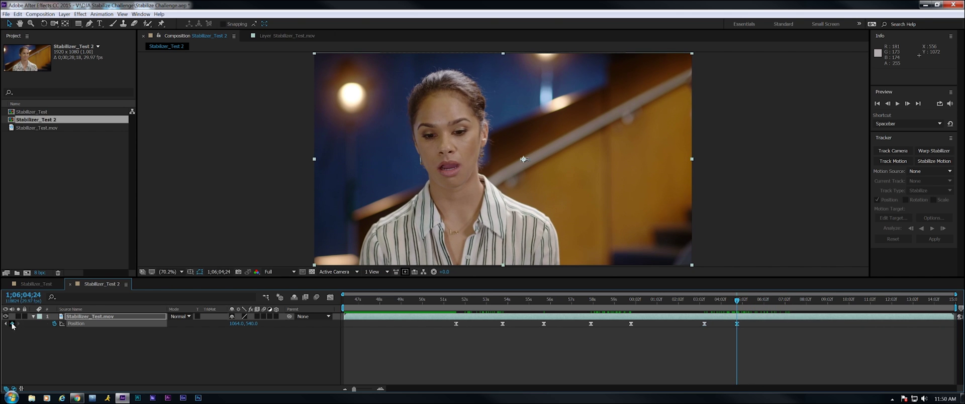
{"action": "left_click_drag", "start_coordinate": [739, 301], "coordinate": [788, 324]}
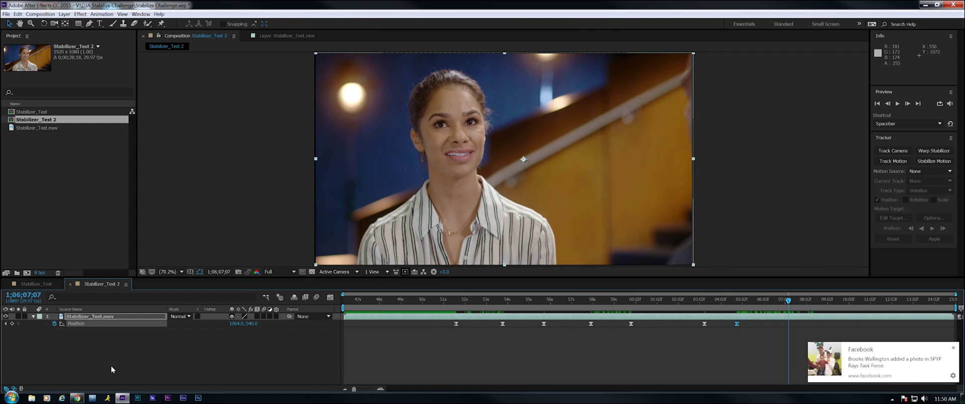
{"action": "left_click_drag", "start_coordinate": [524, 159], "coordinate": [523, 160]}
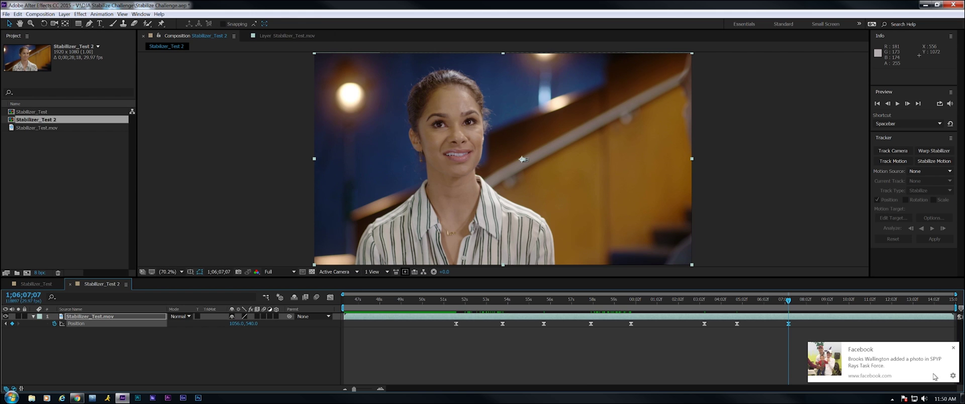
{"action": "left_click", "coordinate": [955, 349]}
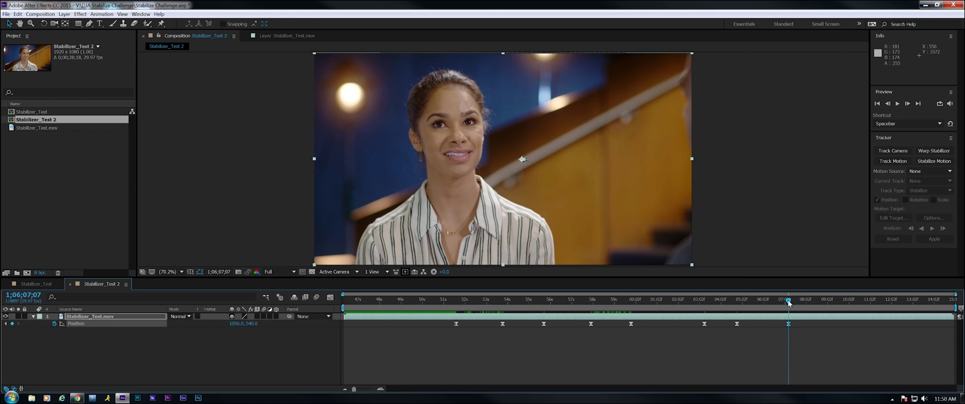
{"action": "key", "text": "space"}
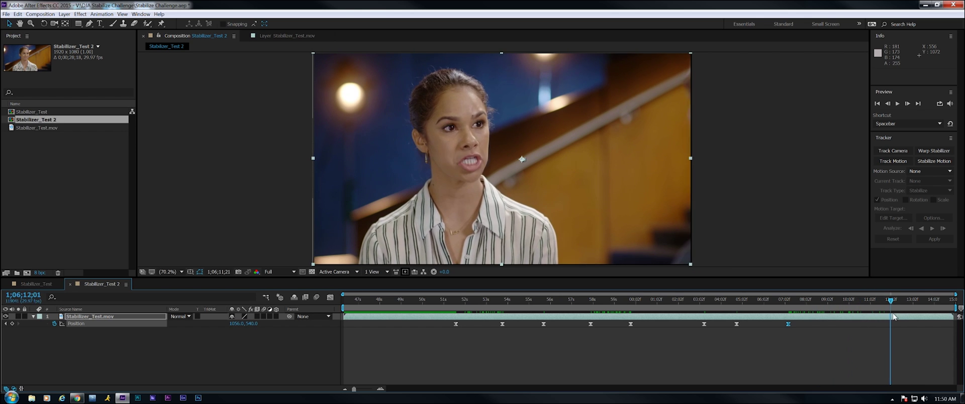
- Keyframe Position X 1063, then X 1040 at the clip end 1;06;14;26, and reselect the layer
{"action": "left_click_drag", "start_coordinate": [877, 320], "coordinate": [868, 323]}
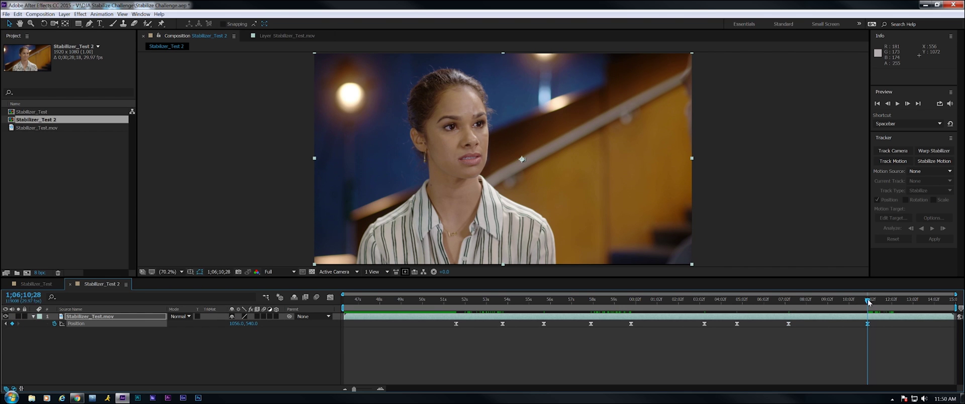
{"action": "left_click_drag", "start_coordinate": [868, 302], "coordinate": [888, 313]}
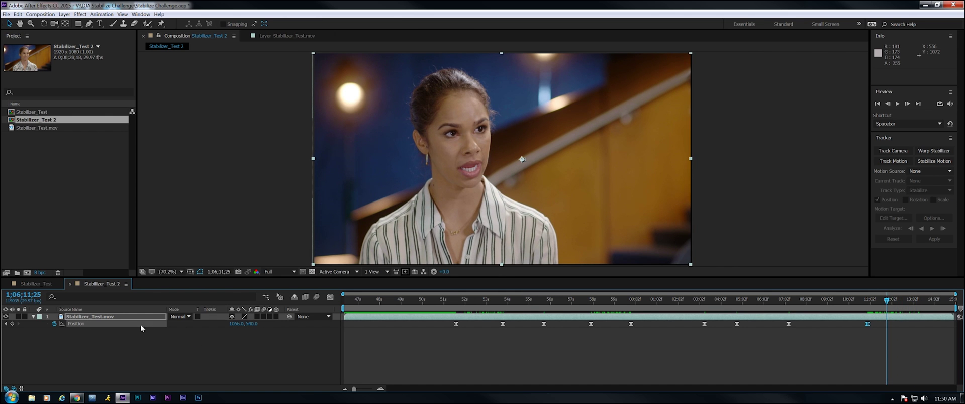
{"action": "left_click_drag", "start_coordinate": [232, 324], "coordinate": [237, 325]}
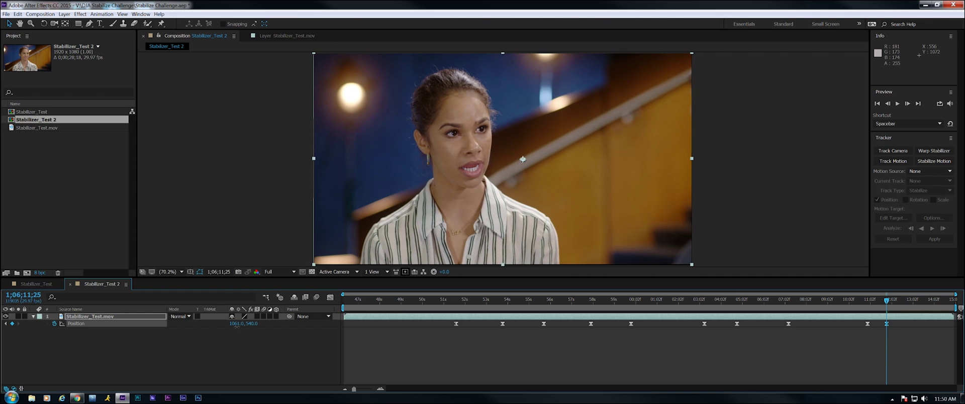
{"action": "left_click_drag", "start_coordinate": [888, 304], "coordinate": [952, 321]}
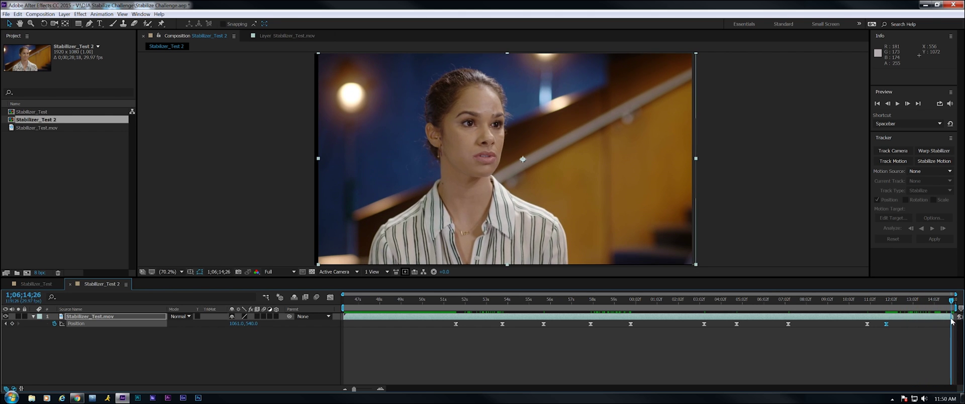
{"action": "left_click_drag", "start_coordinate": [239, 325], "coordinate": [232, 327]}
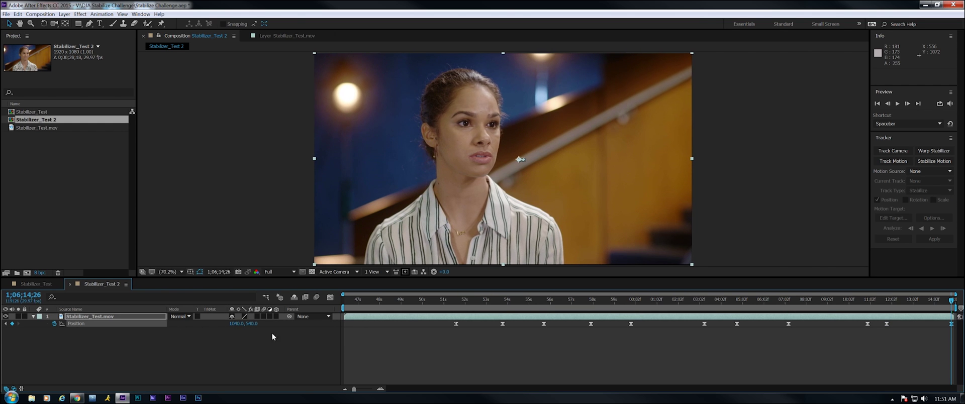
{"action": "left_click_drag", "start_coordinate": [951, 332], "coordinate": [423, 336]}
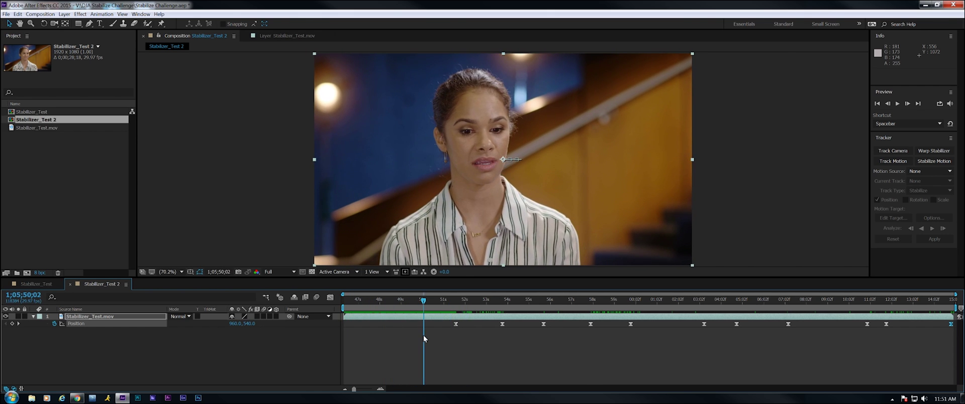
{"action": "left_click", "coordinate": [88, 318]}
- Set the interview layer's Scale to 101% and preview the stabilized result
{"action": "key", "text": "s"}
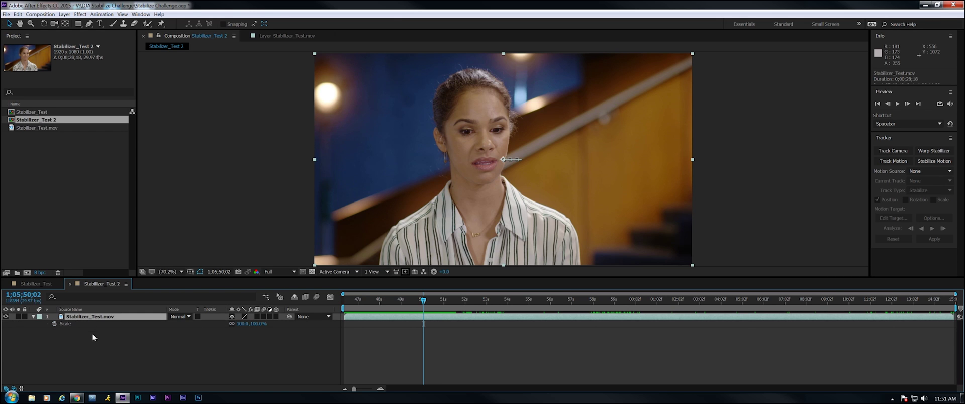
{"action": "left_click", "coordinate": [243, 325]}
{"action": "key", "text": "Return"}
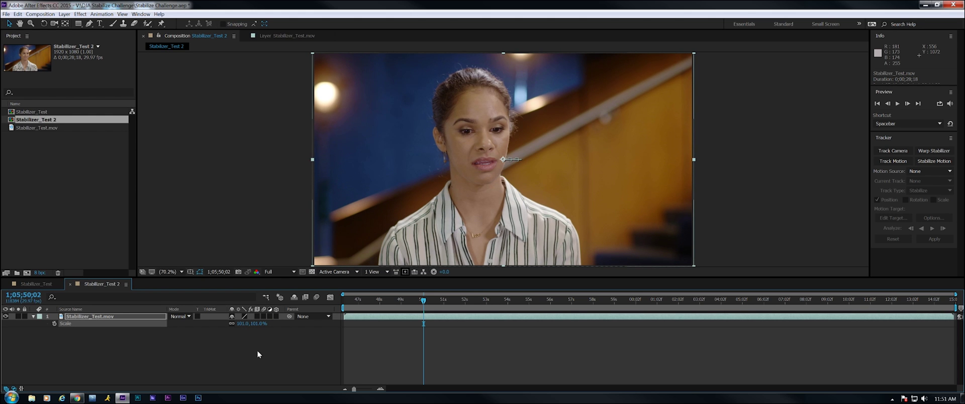
{"action": "key", "text": "space"}
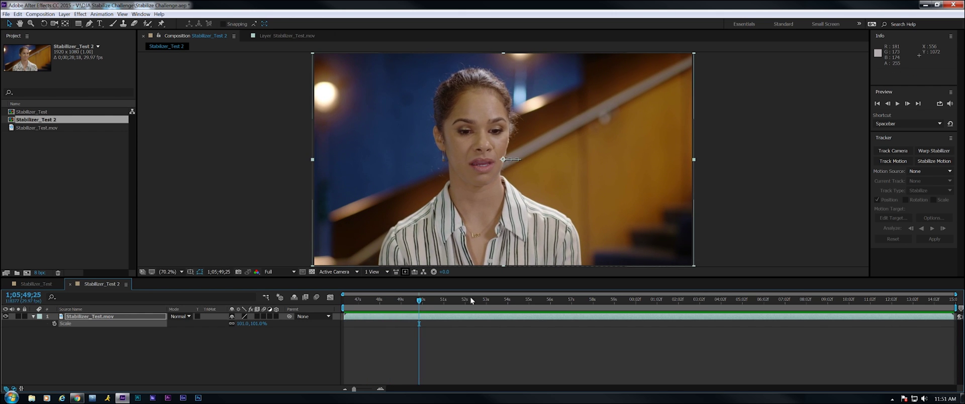
{"action": "left_click_drag", "start_coordinate": [401, 300], "coordinate": [426, 312]}
{"action": "key", "text": "space"}
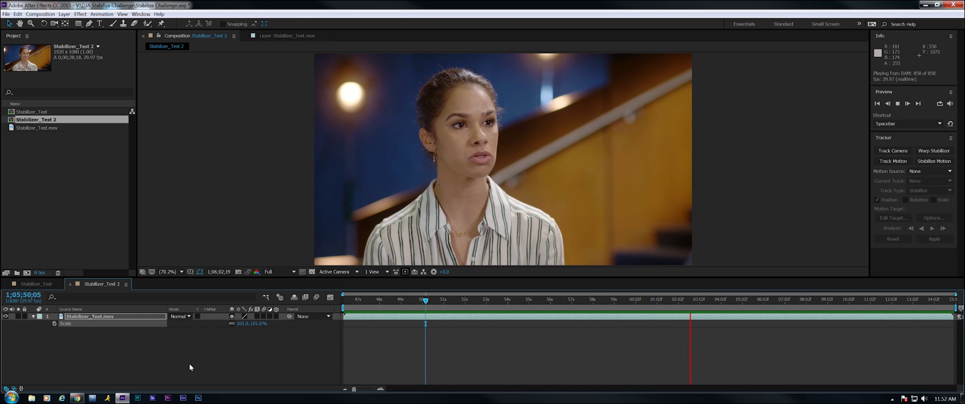
- Stop the preview and fold away the layer's Scale property
{"action": "left_click", "coordinate": [96, 317]}
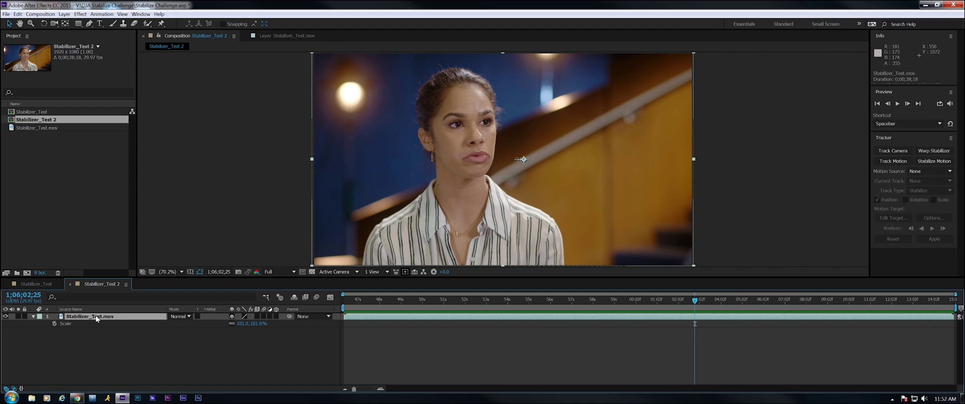
{"action": "key", "text": "s"}
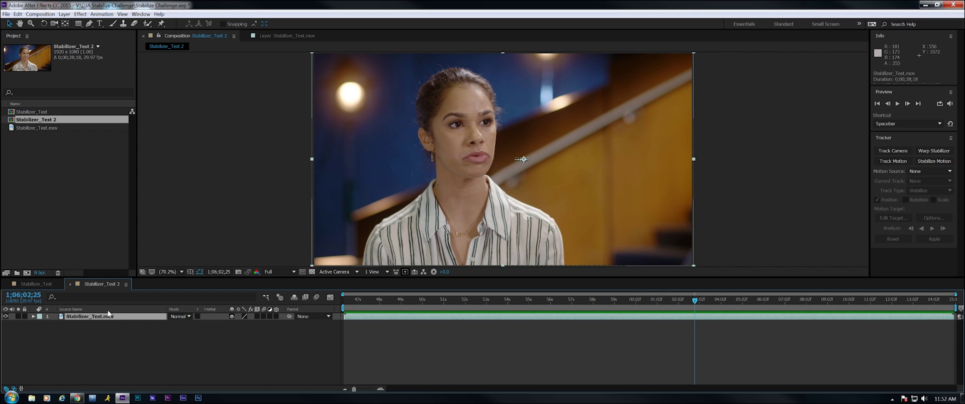
- Reveal all modified properties with UU and scrub the whole clip to confirm no black edges
{"action": "key", "text": "u"}
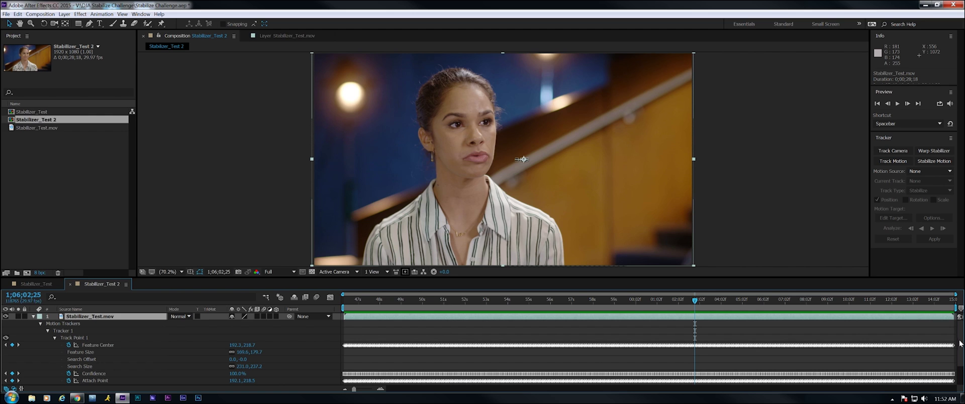
{"action": "left_click_drag", "start_coordinate": [961, 343], "coordinate": [961, 392]}
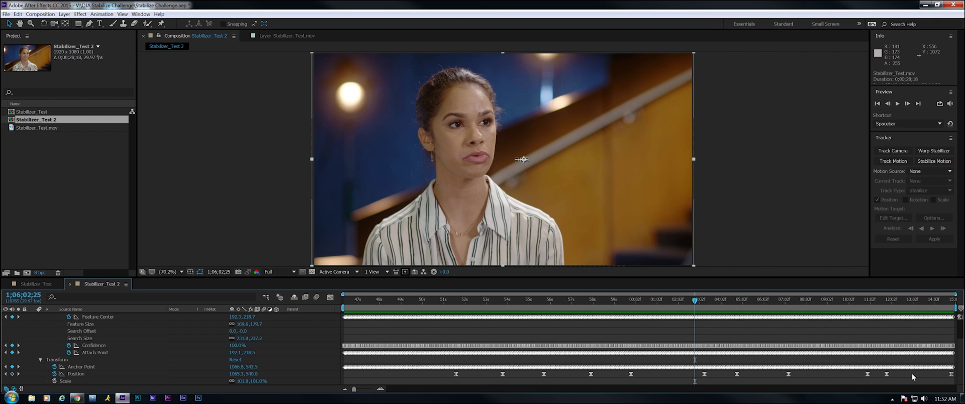
{"action": "left_click", "coordinate": [827, 300]}
{"action": "left_click_drag", "start_coordinate": [848, 306], "coordinate": [344, 300]}
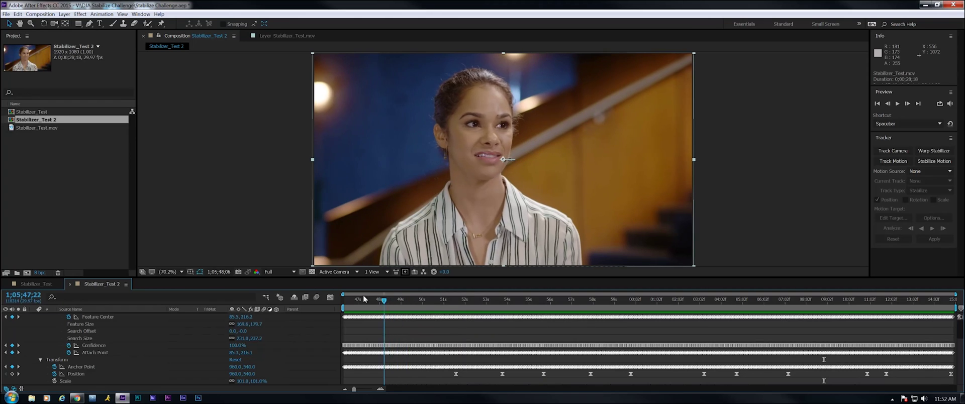
{"action": "left_click", "coordinate": [553, 300]}
{"action": "left_click_drag", "start_coordinate": [577, 302], "coordinate": [941, 307]}
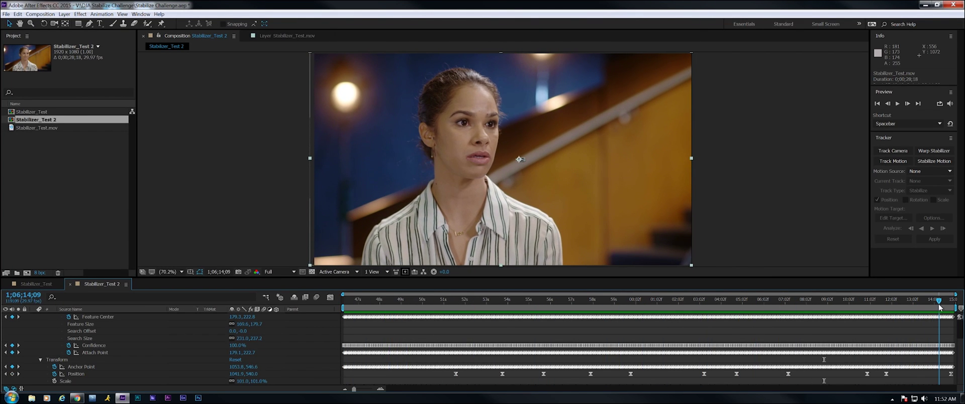